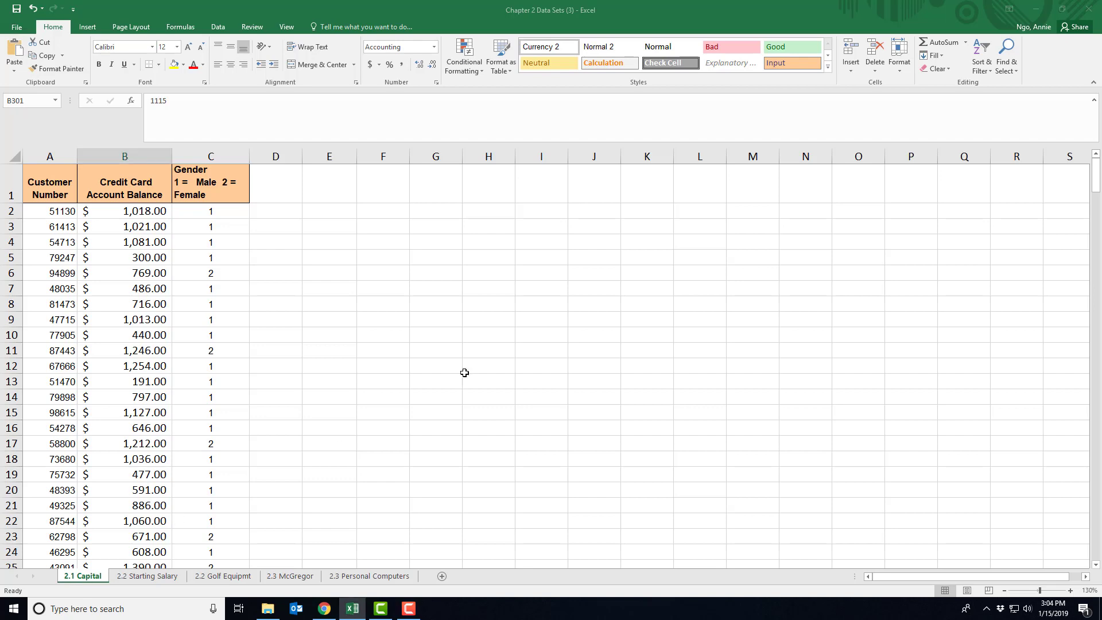
Select the Credit Card Account Balance column B1:B301, from the header down to row 301.
{"action": "left_click", "coordinate": [385, 351]}
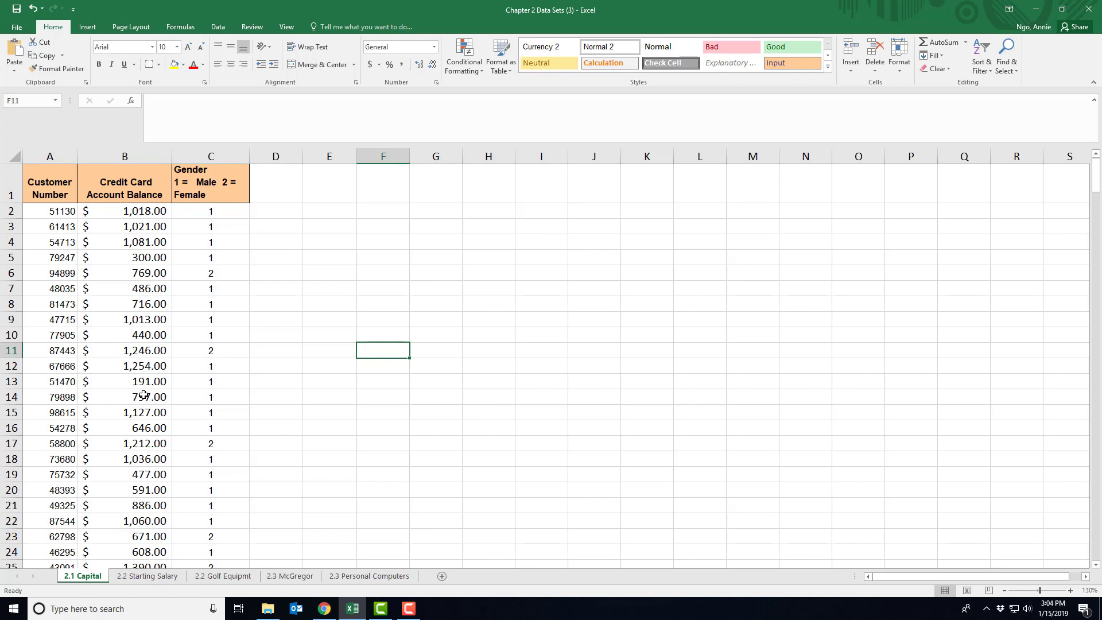
{"action": "left_click", "coordinate": [110, 187]}
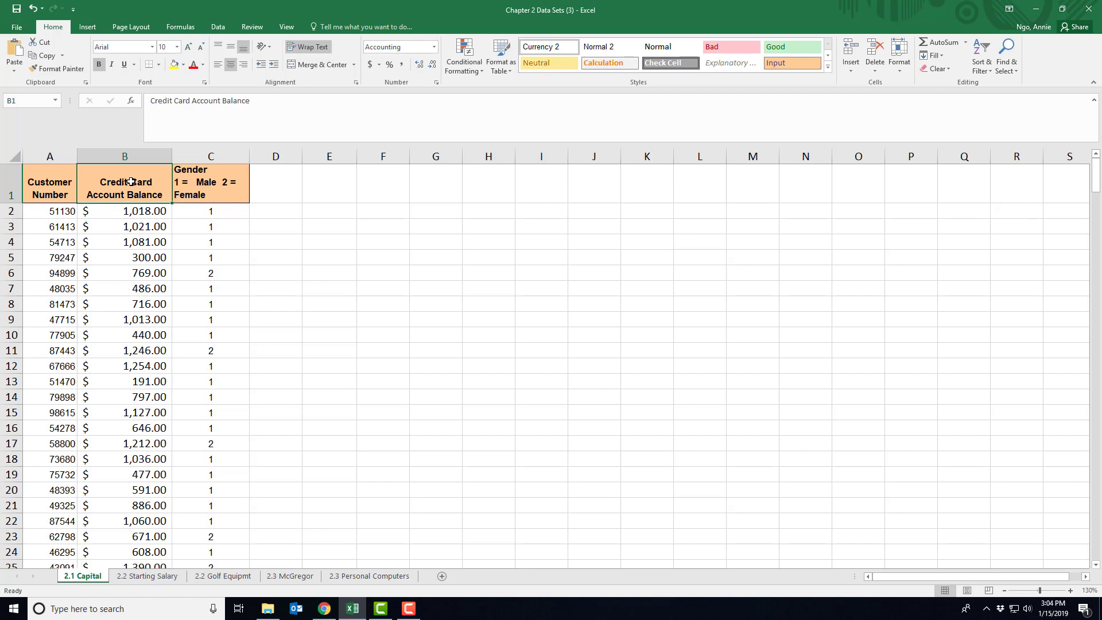
{"action": "left_click_drag", "start_coordinate": [130, 182], "coordinate": [124, 520]}
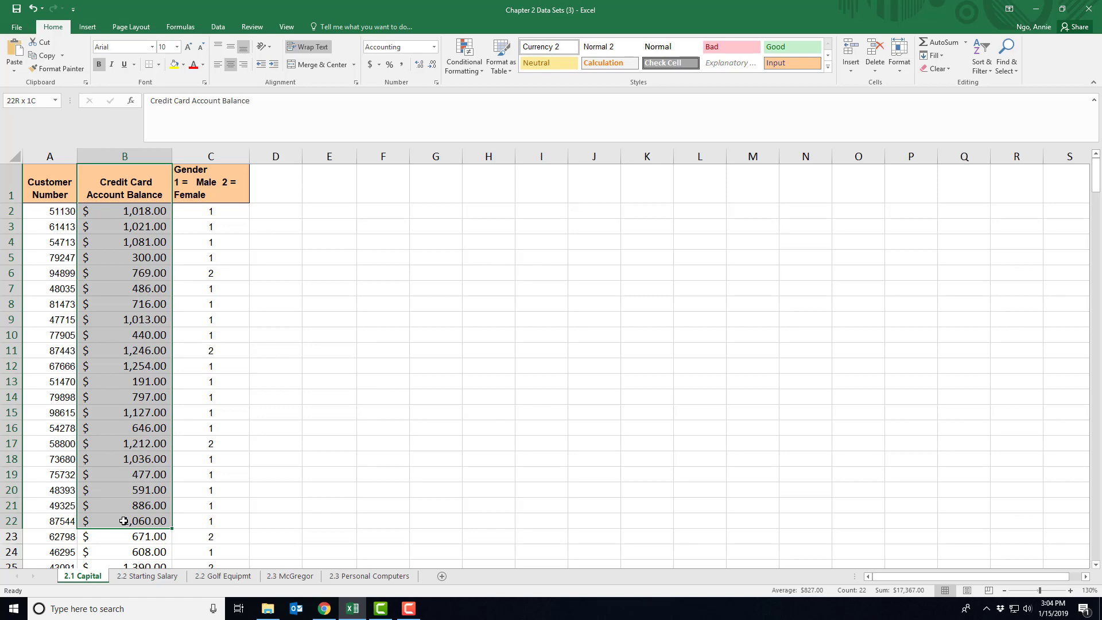
{"action": "left_click_drag", "start_coordinate": [123, 520], "coordinate": [116, 405]}
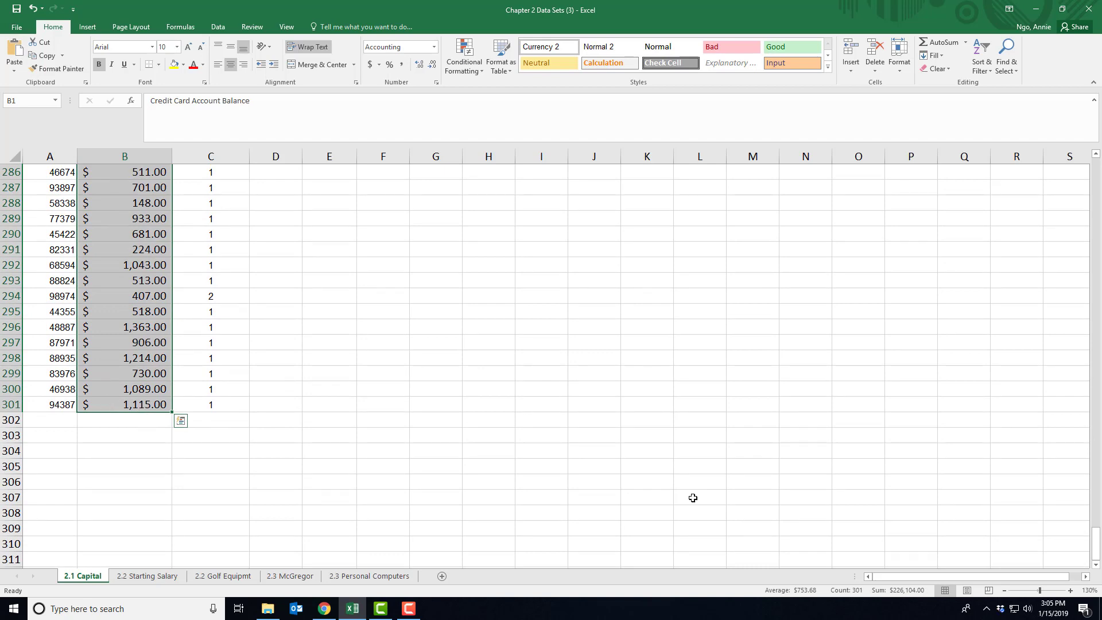
{"action": "left_click_drag", "start_coordinate": [1096, 542], "coordinate": [1098, 164]}
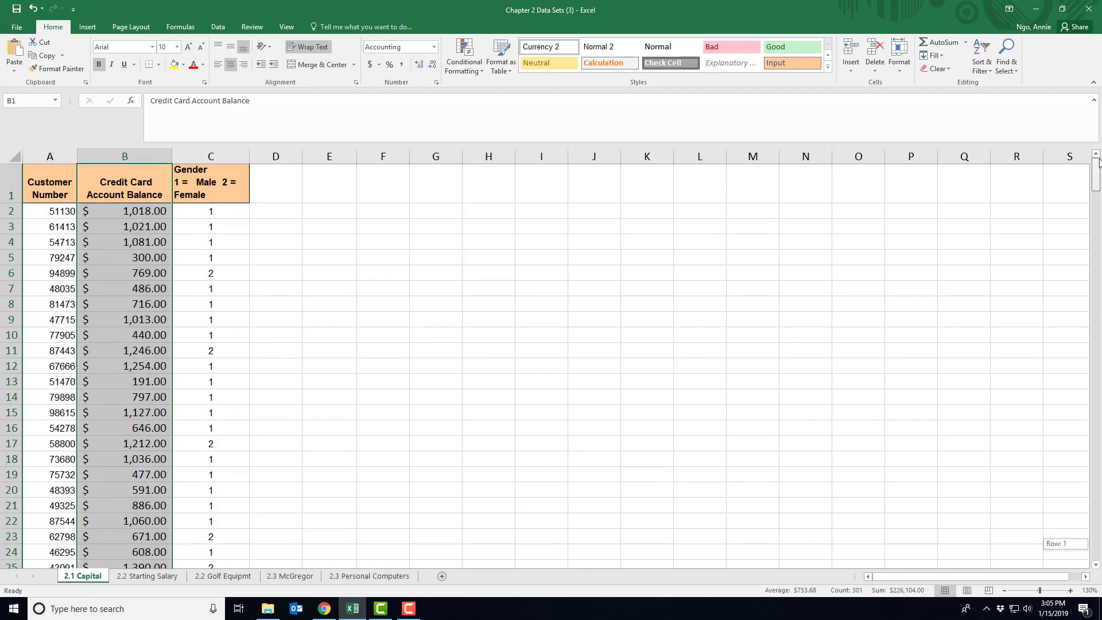
{"action": "left_click", "coordinate": [401, 275]}
{"action": "left_click", "coordinate": [115, 187]}
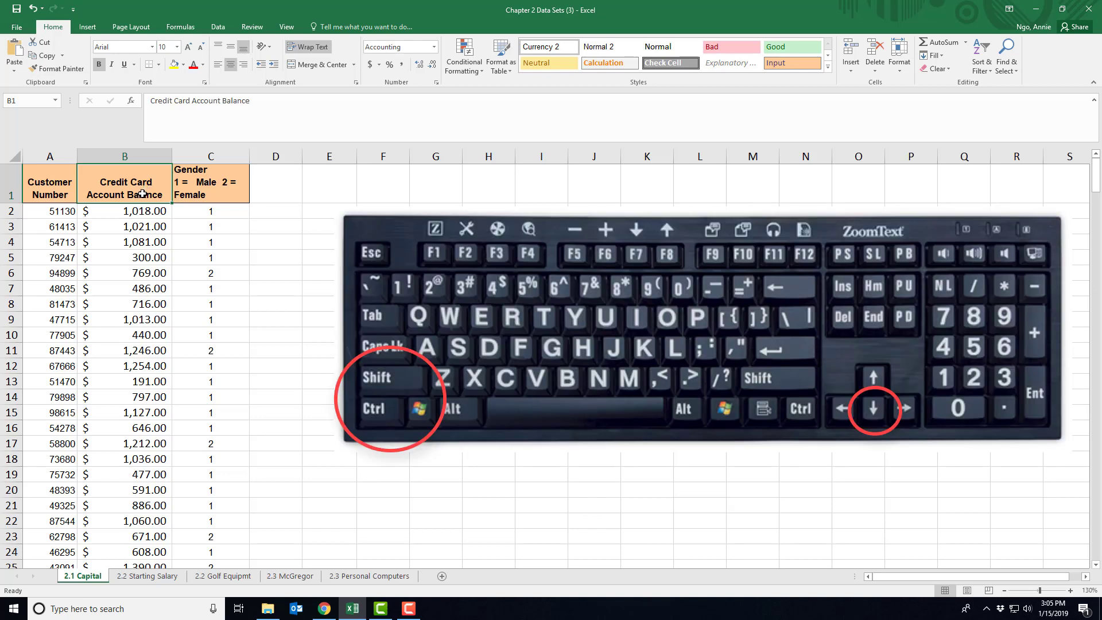
{"action": "key", "text": "ctrl+shift+Down"}
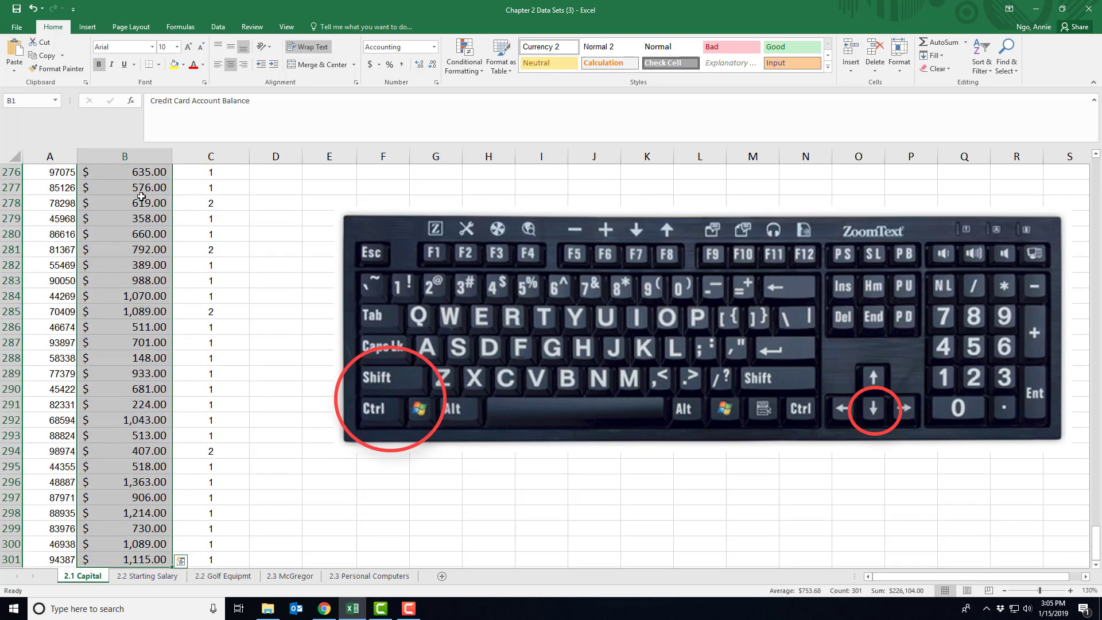
{"action": "scroll", "coordinate": [142, 197], "scroll_direction": "down", "scroll_amount": 1}
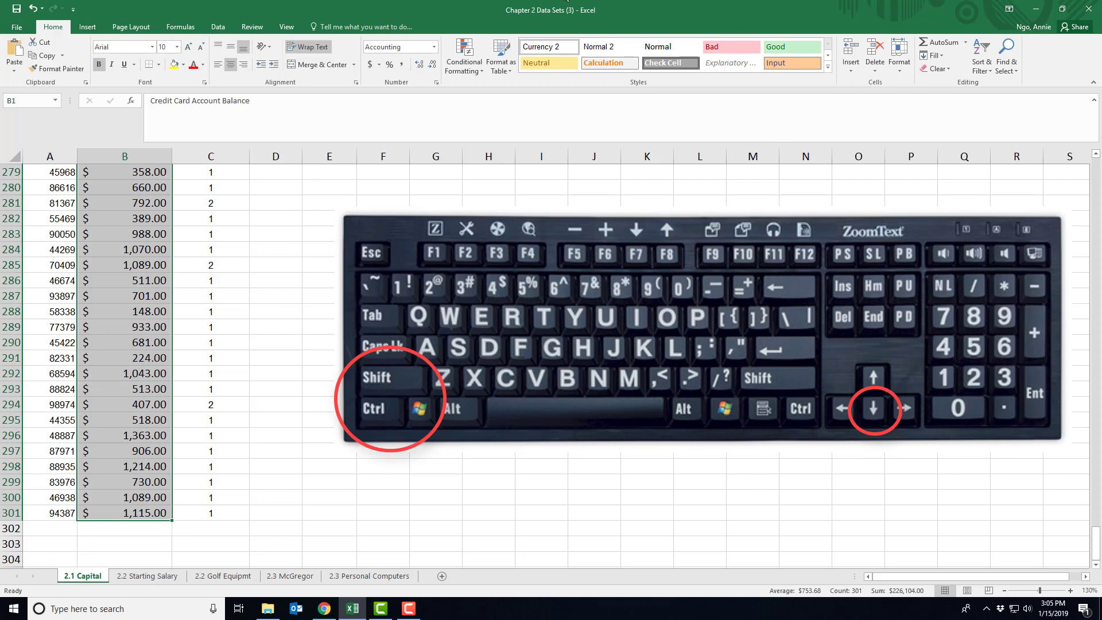
Insert a Histogram statistic chart of the selected balances.
{"action": "left_click", "coordinate": [88, 29]}
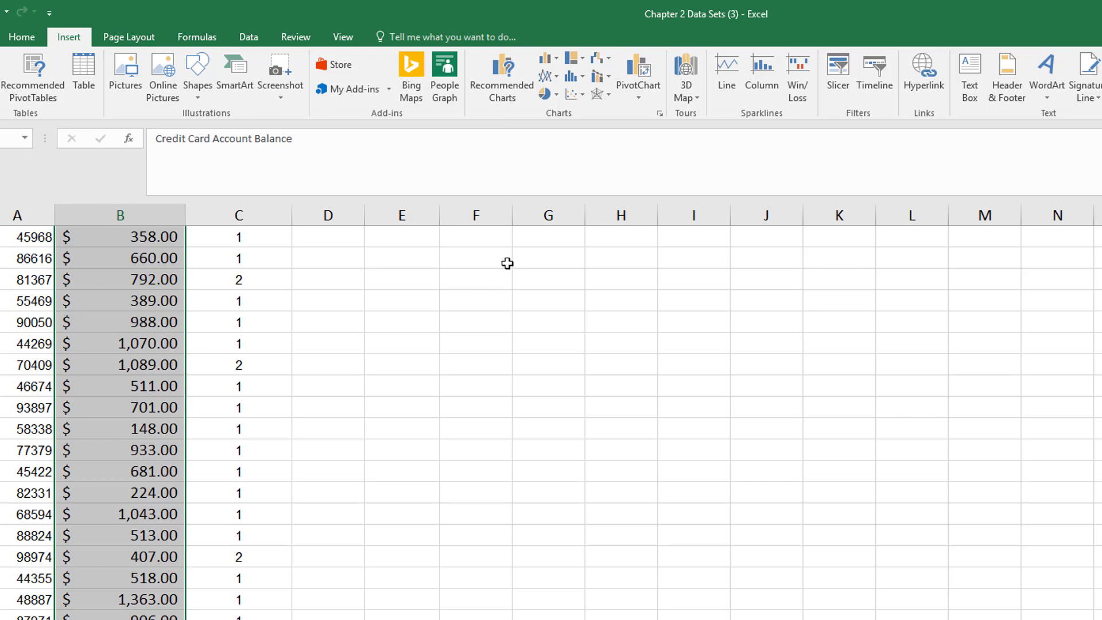
{"action": "left_click", "coordinate": [584, 78]}
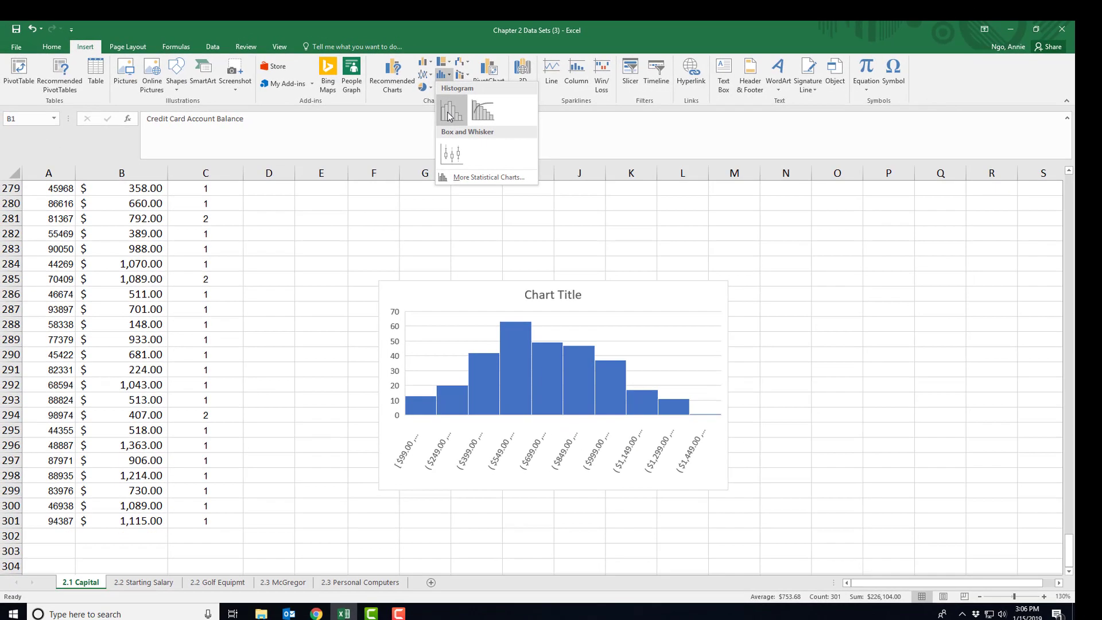
{"action": "left_click", "coordinate": [450, 116]}
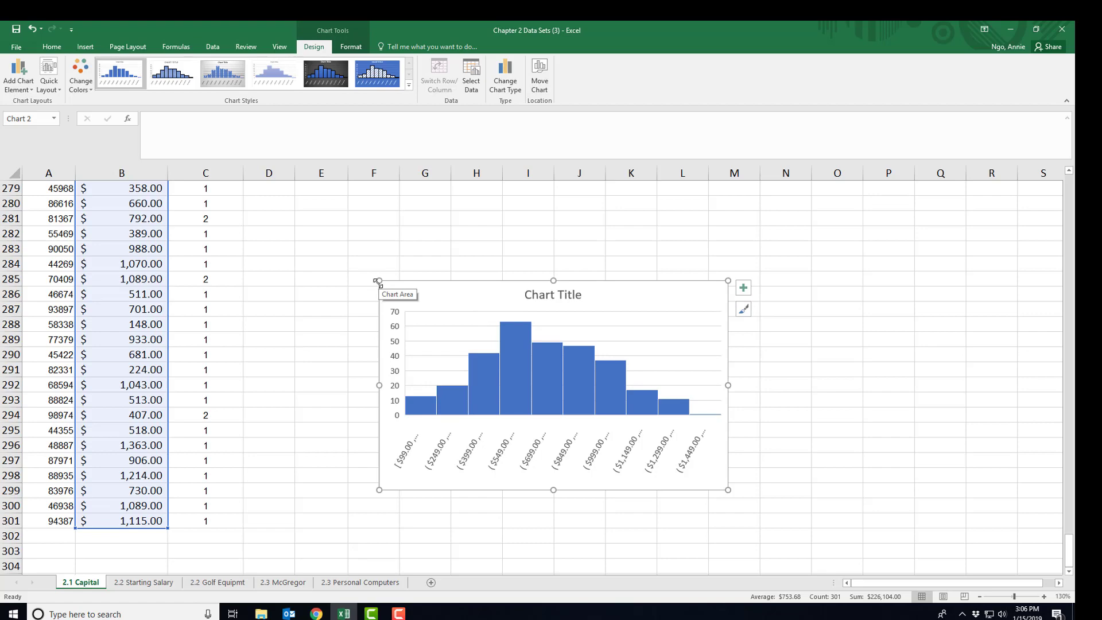
Enlarge the histogram up and to the left, then widen it to the right.
{"action": "left_click_drag", "start_coordinate": [378, 282], "coordinate": [279, 217]}
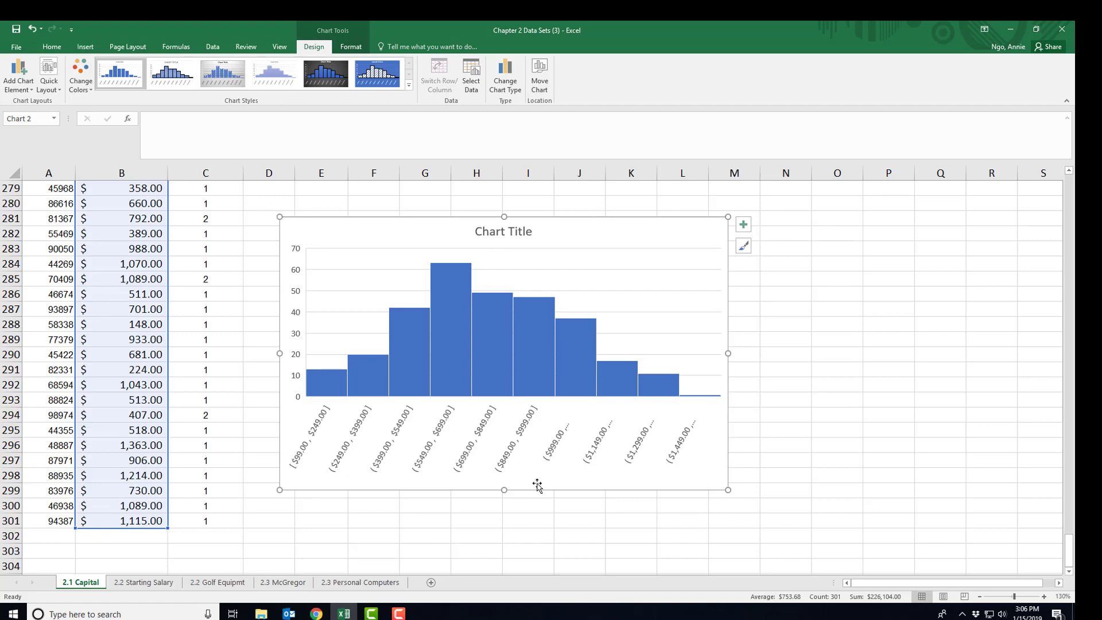
{"action": "left_click_drag", "start_coordinate": [728, 353], "coordinate": [775, 354]}
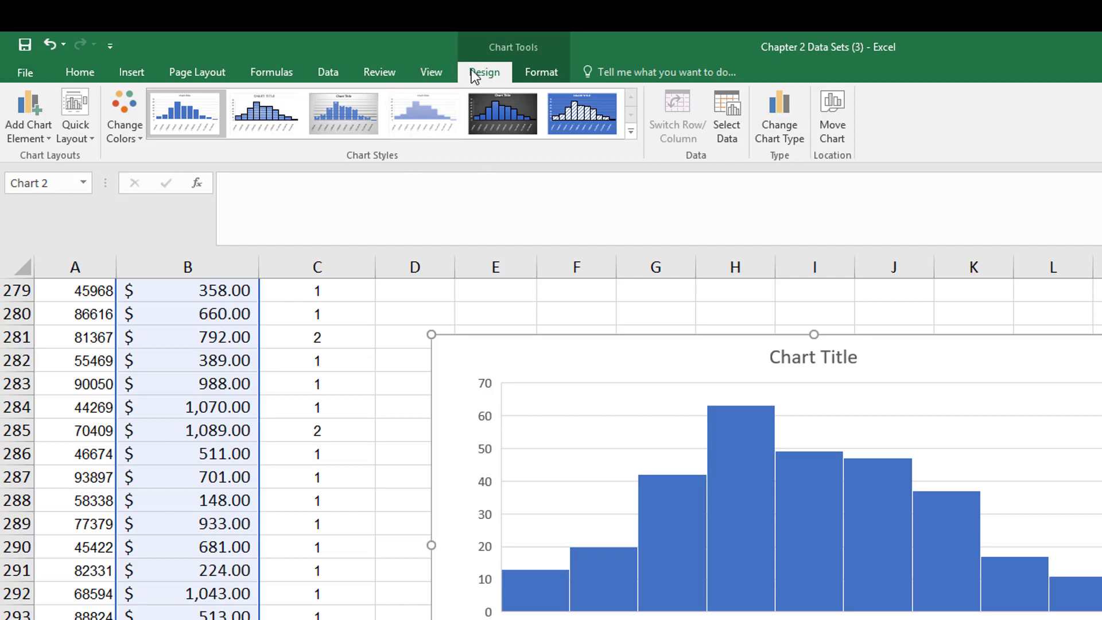
Add a Primary Horizontal axis title to the histogram.
{"action": "left_click", "coordinate": [132, 74]}
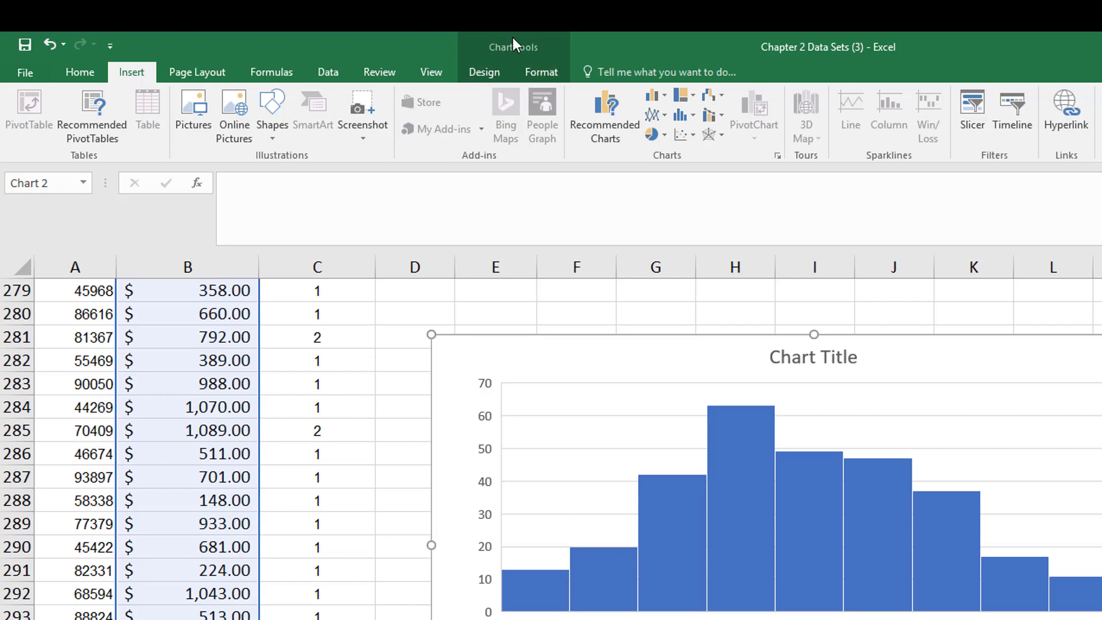
{"action": "left_click", "coordinate": [477, 75]}
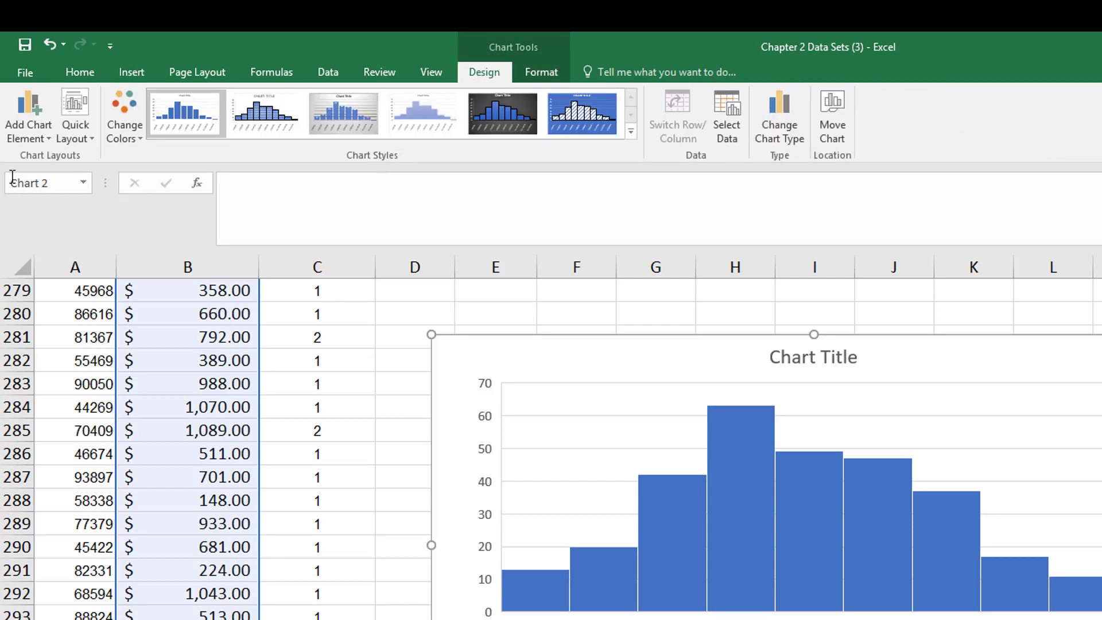
{"action": "left_click", "coordinate": [26, 135]}
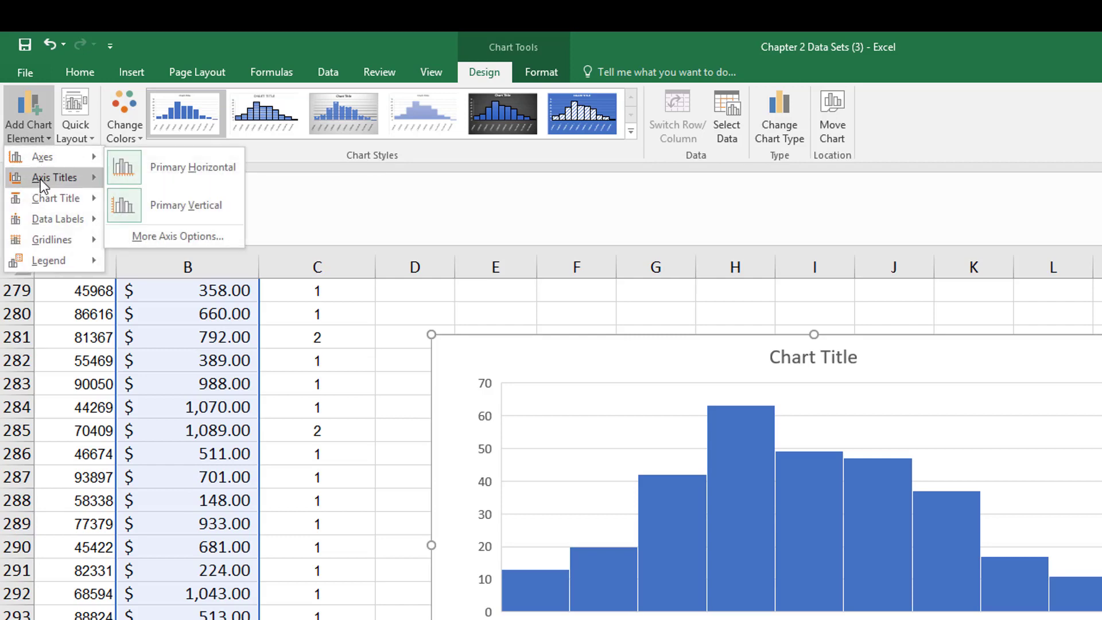
{"action": "mouse_move", "coordinate": [43, 202]}
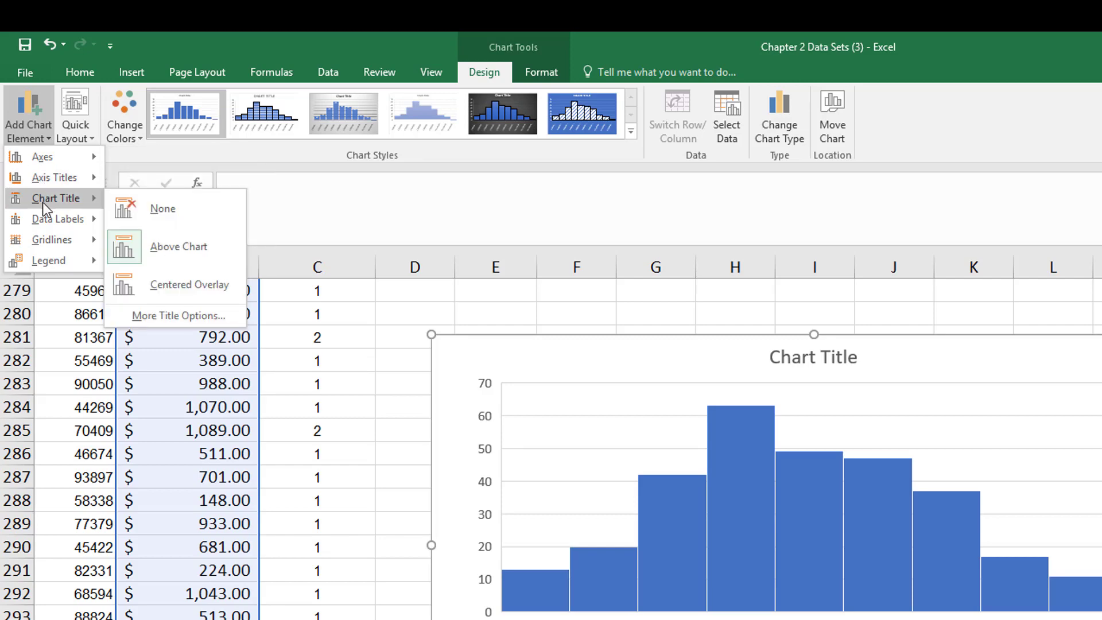
{"action": "mouse_move", "coordinate": [47, 182]}
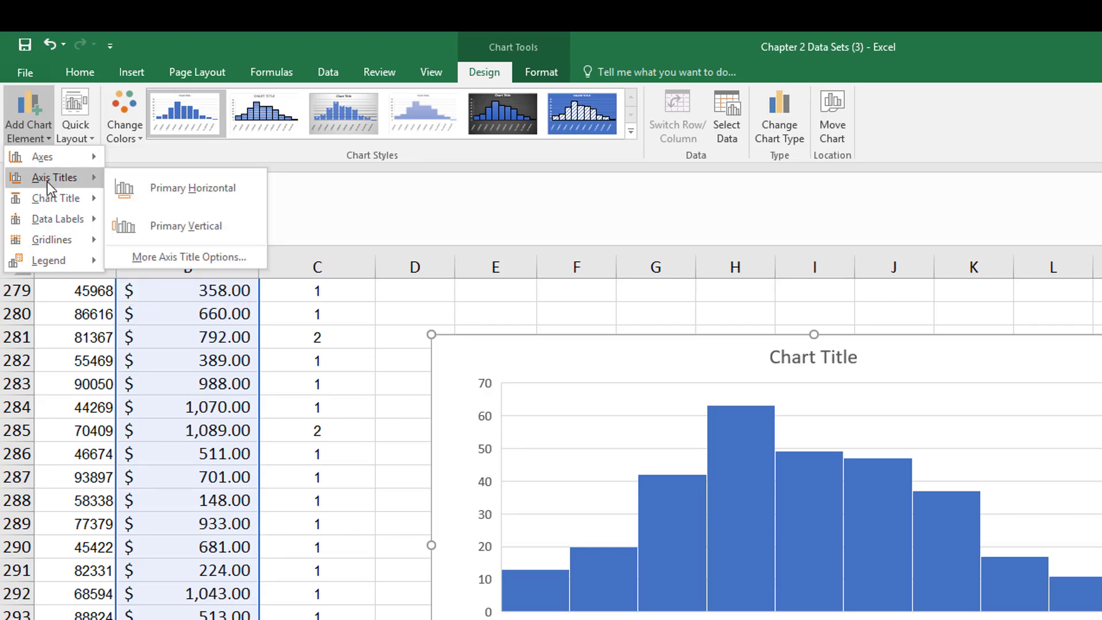
{"action": "left_click", "coordinate": [135, 181]}
Add a Primary Vertical axis title and highlight the horizontal title's placeholder text.
{"action": "left_click", "coordinate": [30, 124]}
{"action": "mouse_move", "coordinate": [43, 183]}
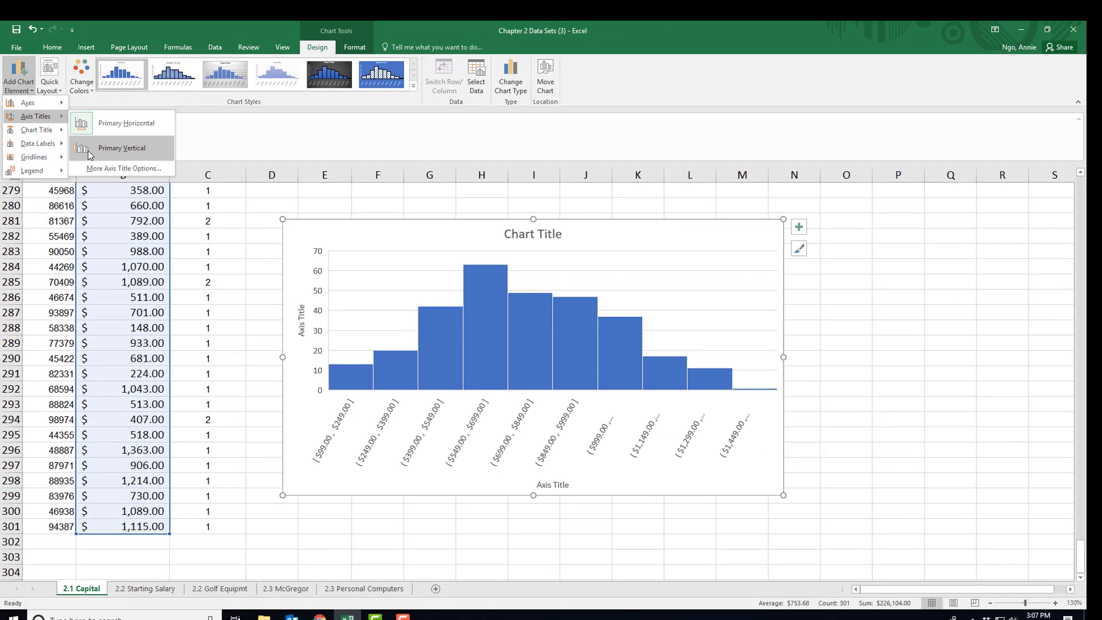
{"action": "left_click", "coordinate": [105, 180]}
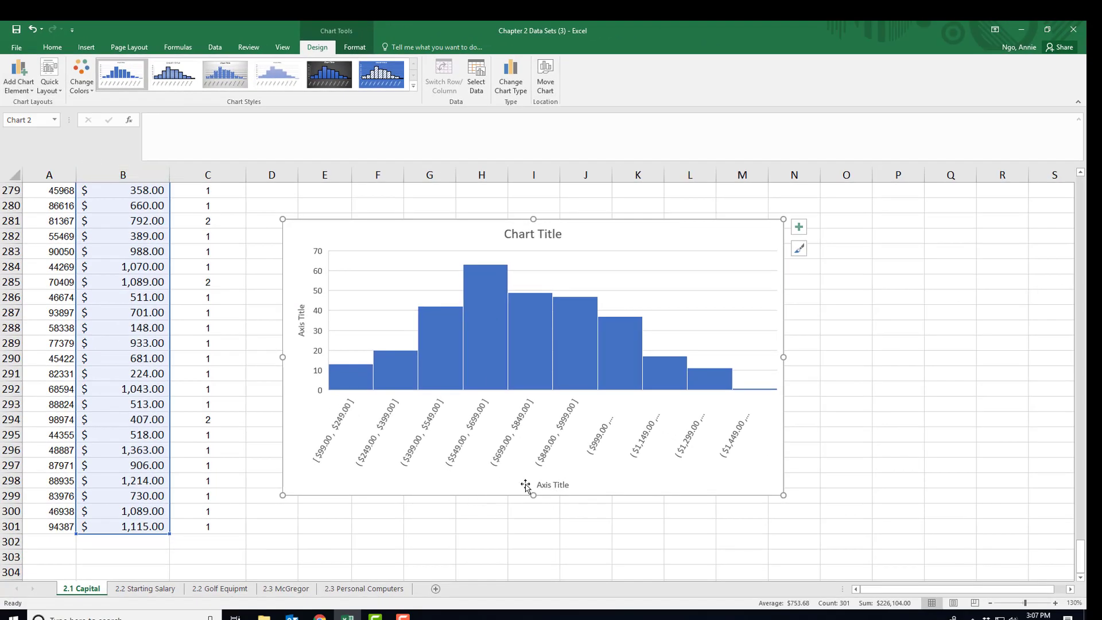
{"action": "left_click", "coordinate": [546, 485]}
{"action": "left_click_drag", "start_coordinate": [537, 485], "coordinate": [572, 485]}
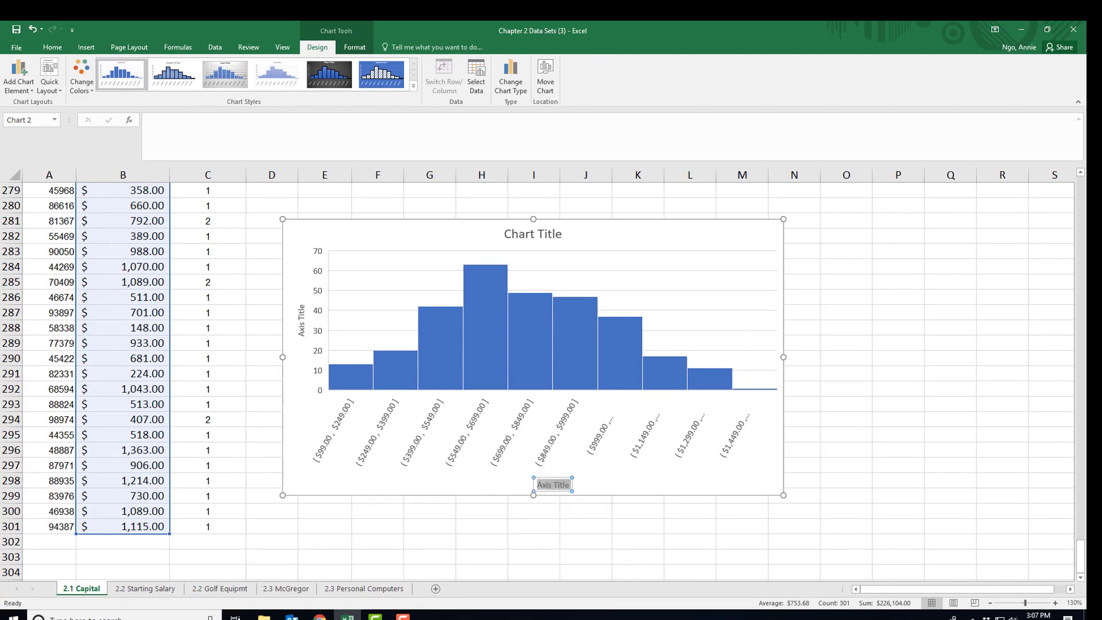
Title the horizontal axis 'Credit Card Balances' and the vertical axis 'Frequency'.
{"action": "type", "text": "Credit Card Balance"}
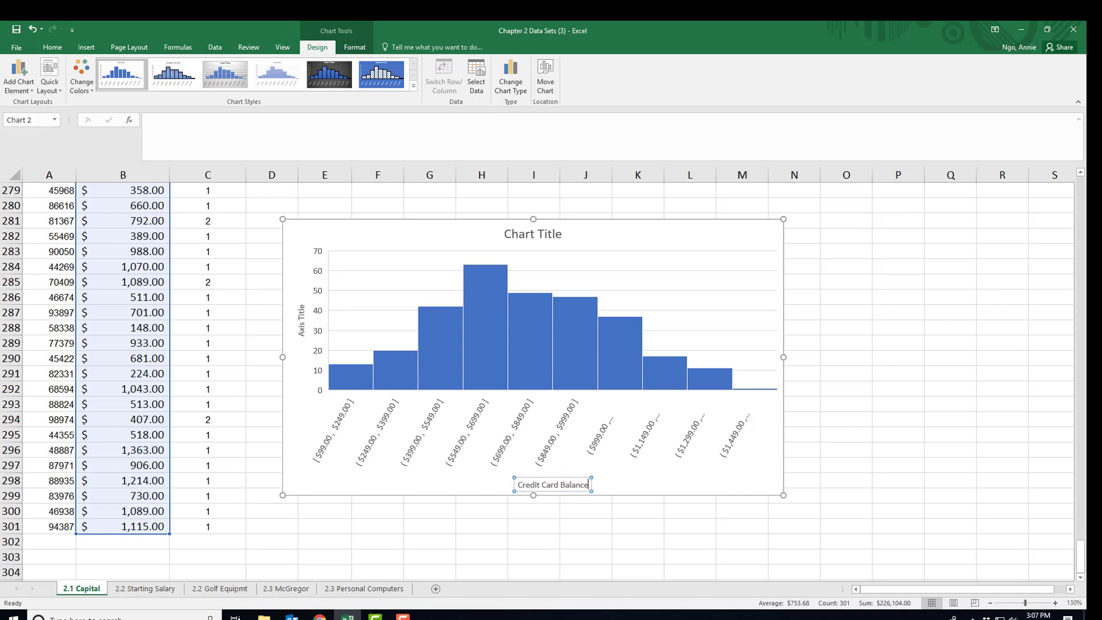
{"action": "type", "text": "s"}
{"action": "left_click", "coordinate": [301, 320]}
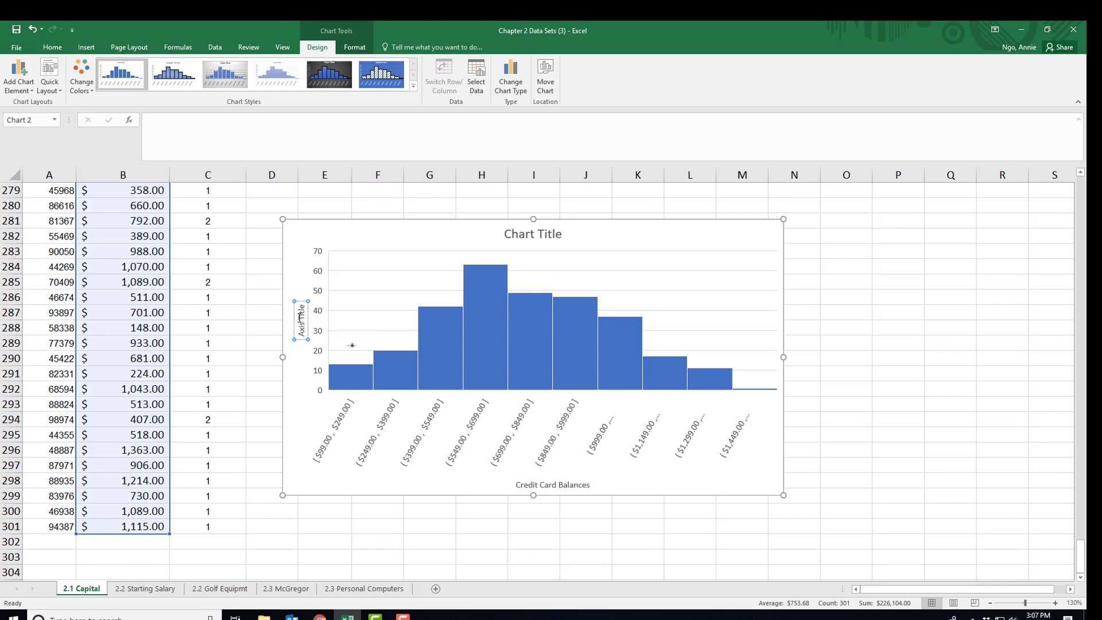
{"action": "triple_click", "coordinate": [301, 320]}
{"action": "key", "text": "Delete"}
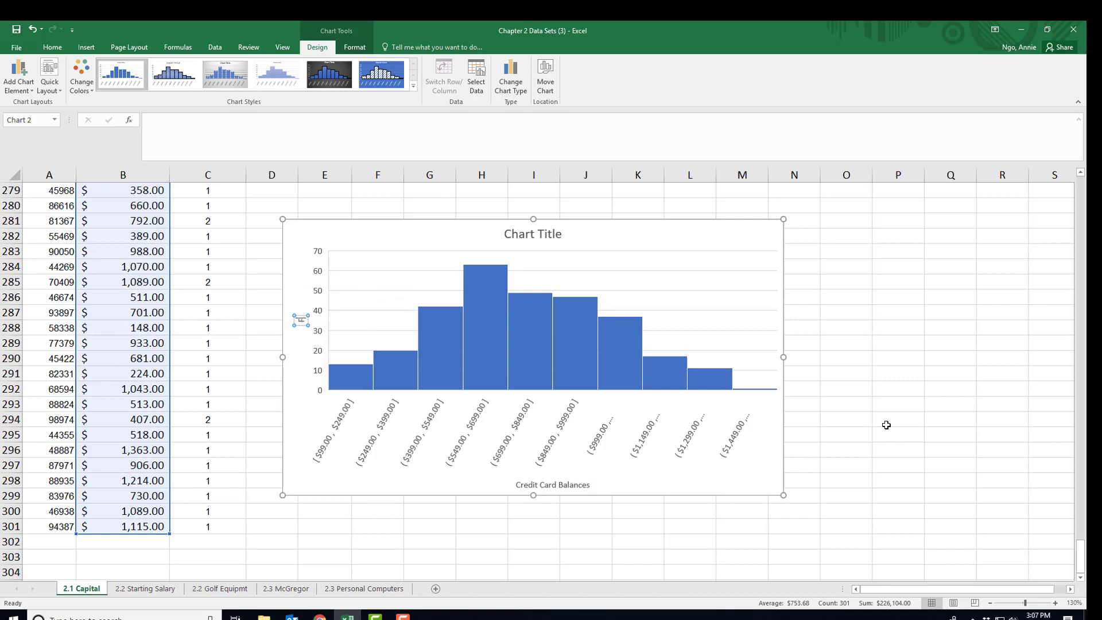
{"action": "type", "text": "Frequency"}
{"action": "left_click", "coordinate": [885, 428]}
Replace the chart title with 'Capital Credit Card Balances Histogram'.
{"action": "left_click", "coordinate": [540, 234]}
{"action": "left_click", "coordinate": [540, 234]}
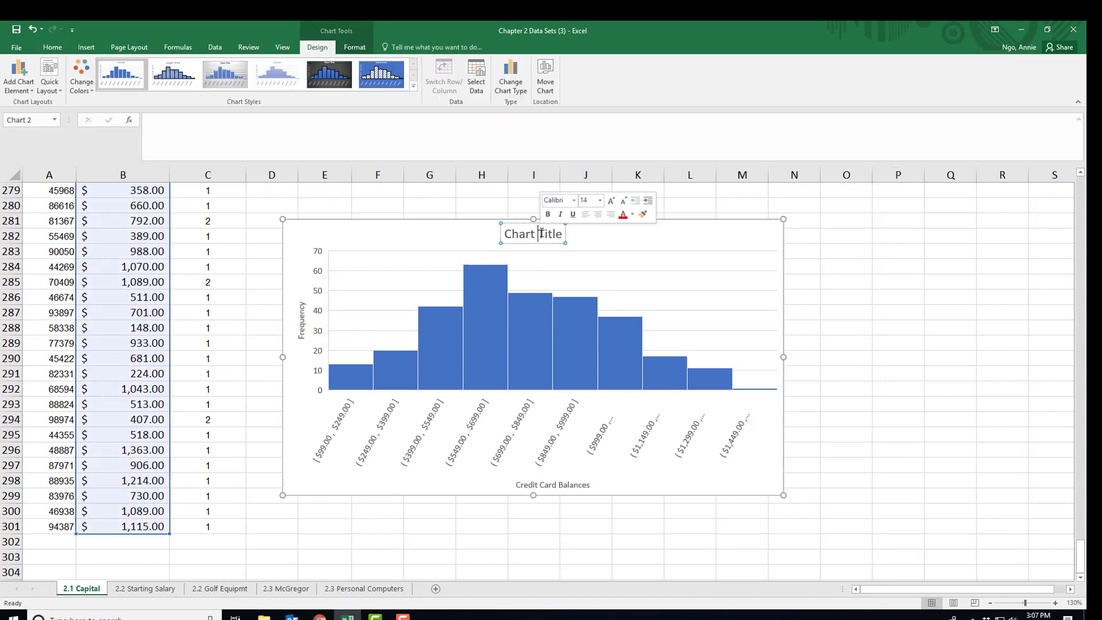
{"action": "triple_click", "coordinate": [541, 234]}
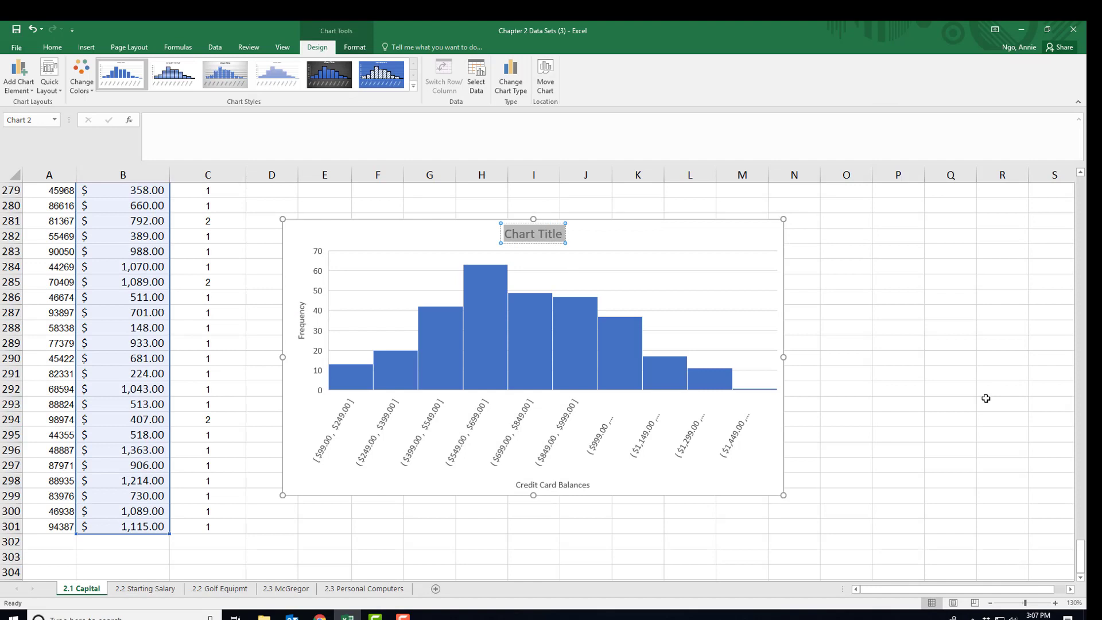
{"action": "type", "text": "Capital"}
{"action": "type", "text": "Cre"}
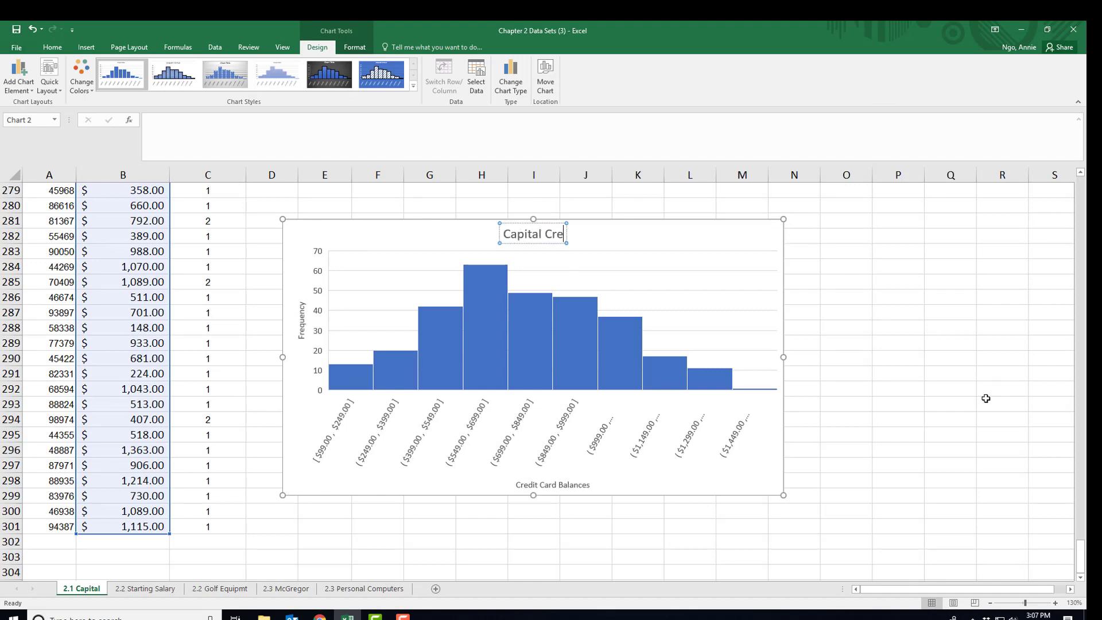
{"action": "type", "text": "dit Card Balances"}
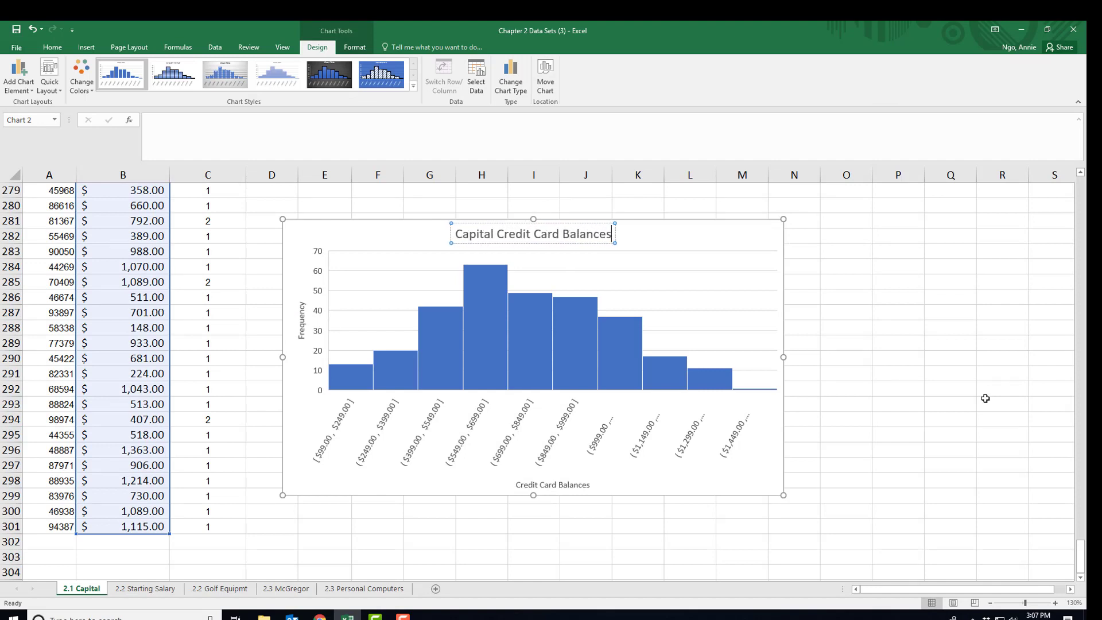
{"action": "type", "text": " Histogram"}
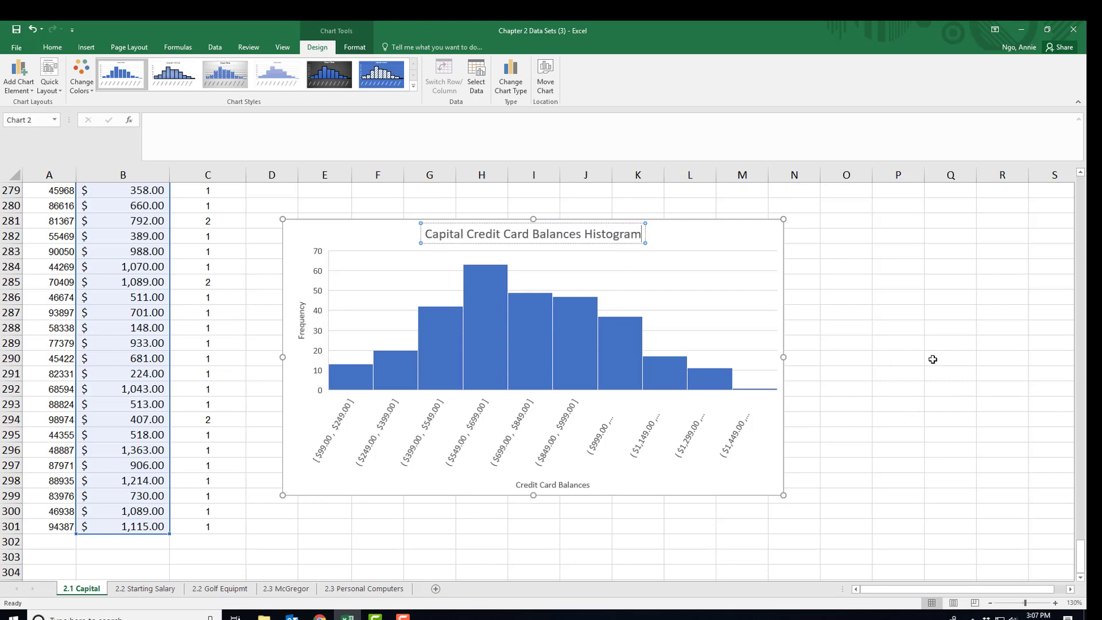
Commit the chart title and stretch the histogram taller so all bin labels show in full.
{"action": "left_click", "coordinate": [893, 432]}
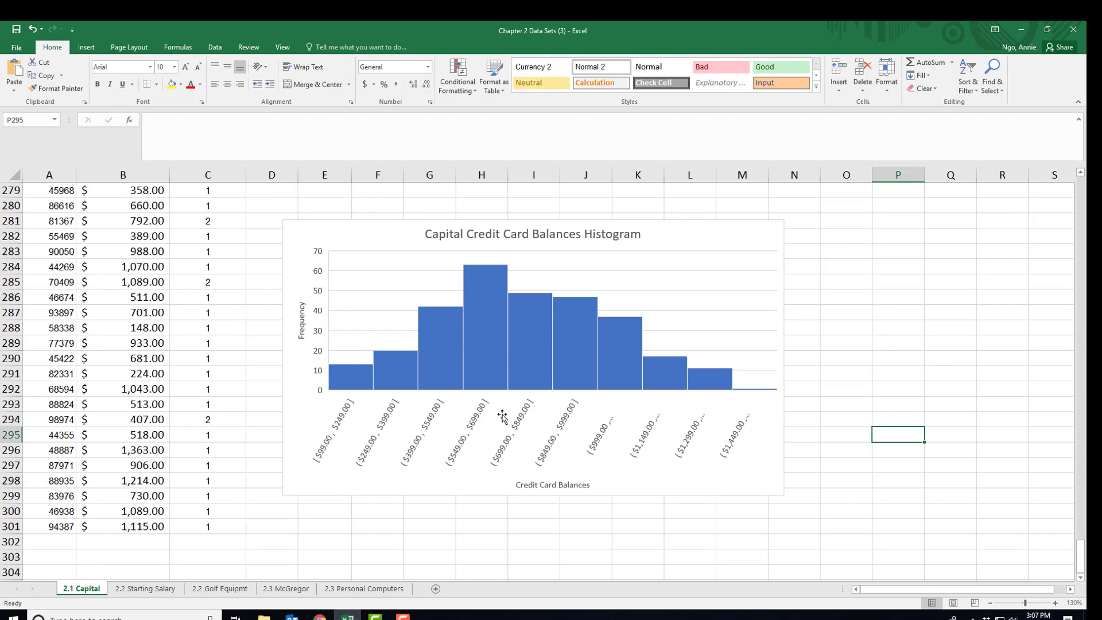
{"action": "left_click", "coordinate": [530, 493]}
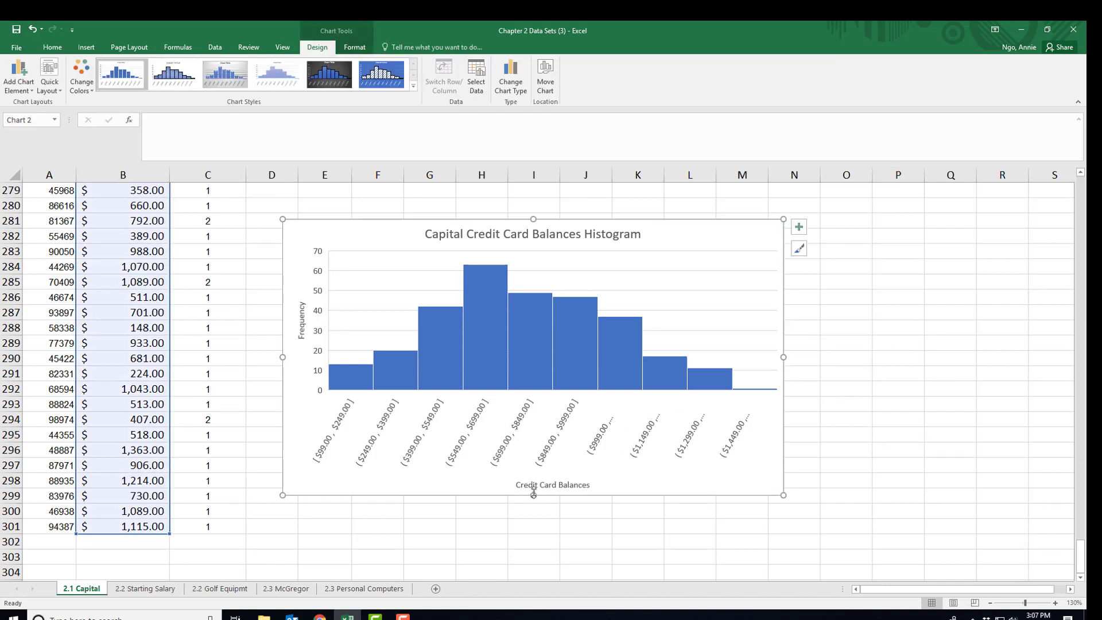
{"action": "left_click_drag", "start_coordinate": [533, 493], "coordinate": [533, 530]}
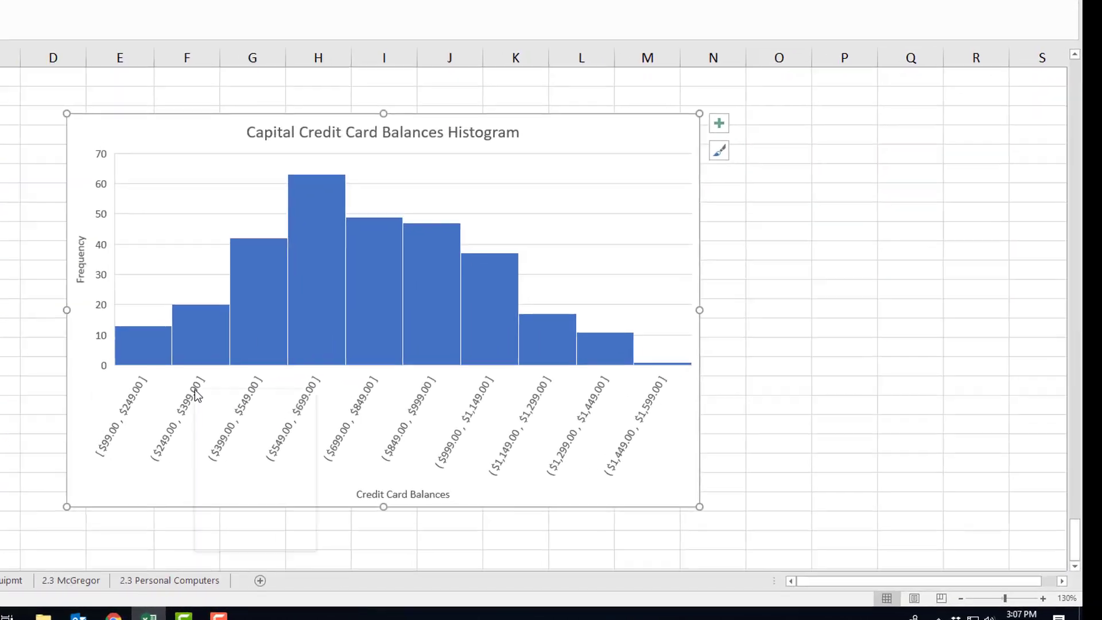
{"action": "right_click", "coordinate": [385, 440]}
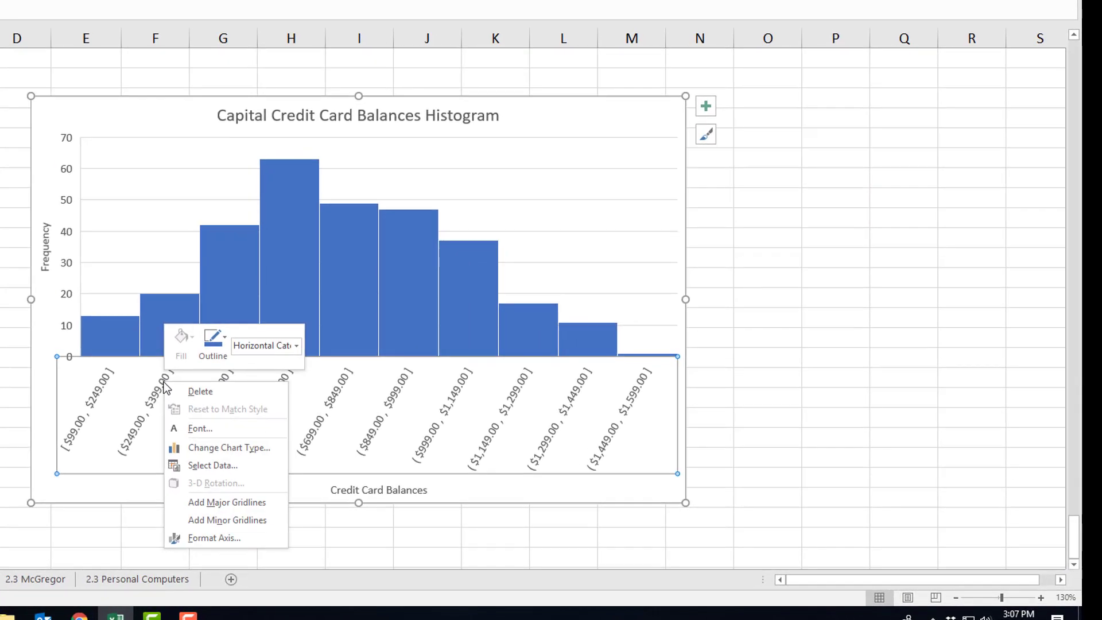
Format the histogram's bin axis labels as Currency with 0 decimal places.
{"action": "left_click", "coordinate": [251, 537]}
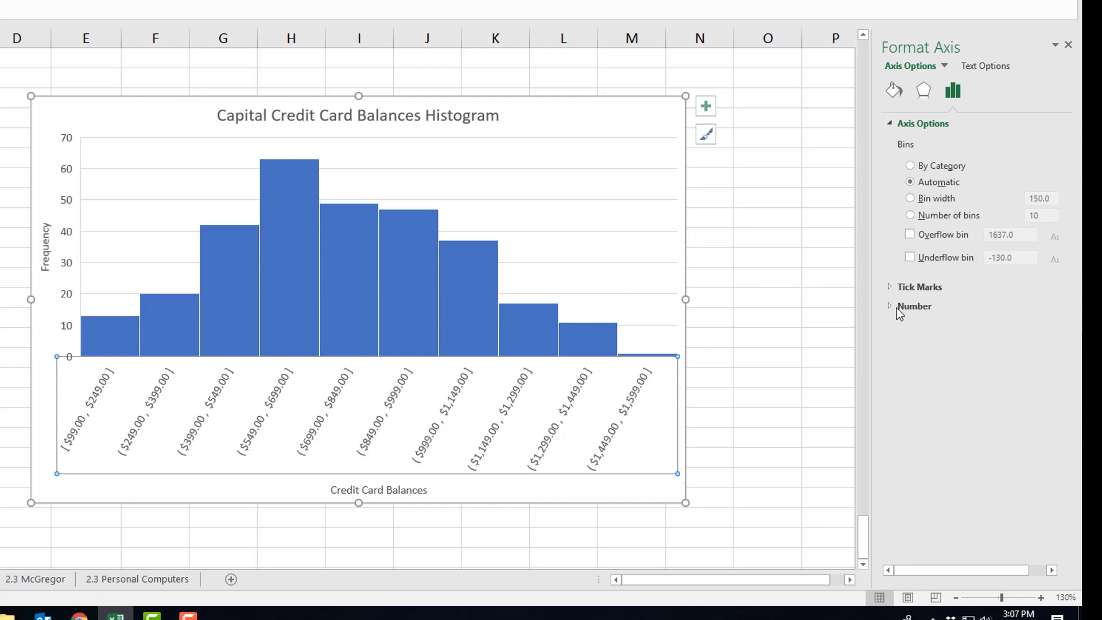
{"action": "left_click", "coordinate": [890, 285]}
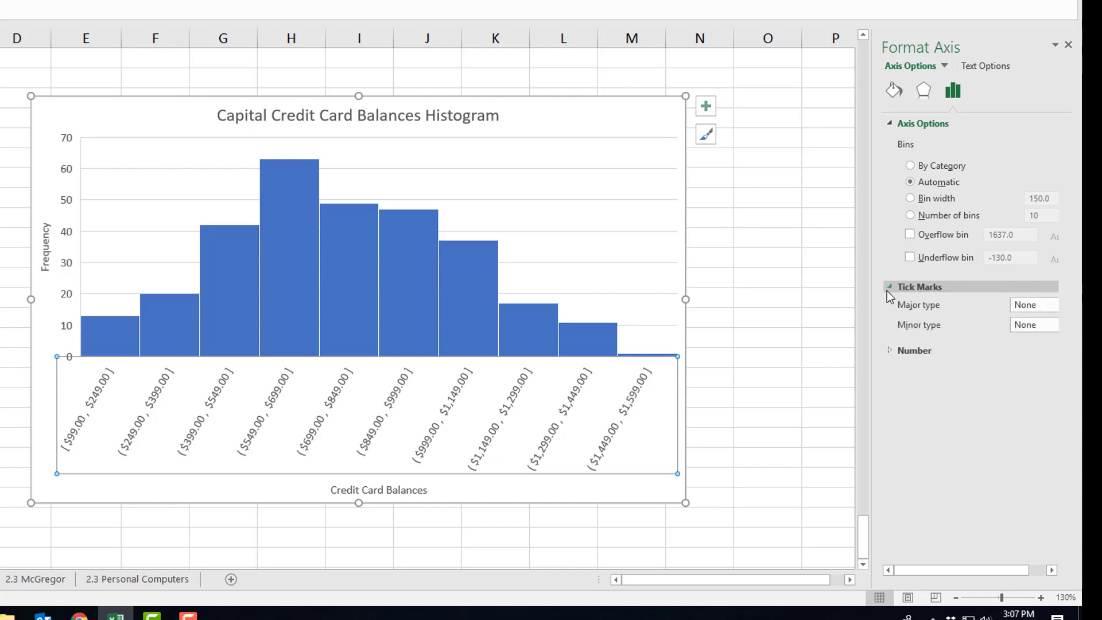
{"action": "left_click", "coordinate": [889, 350]}
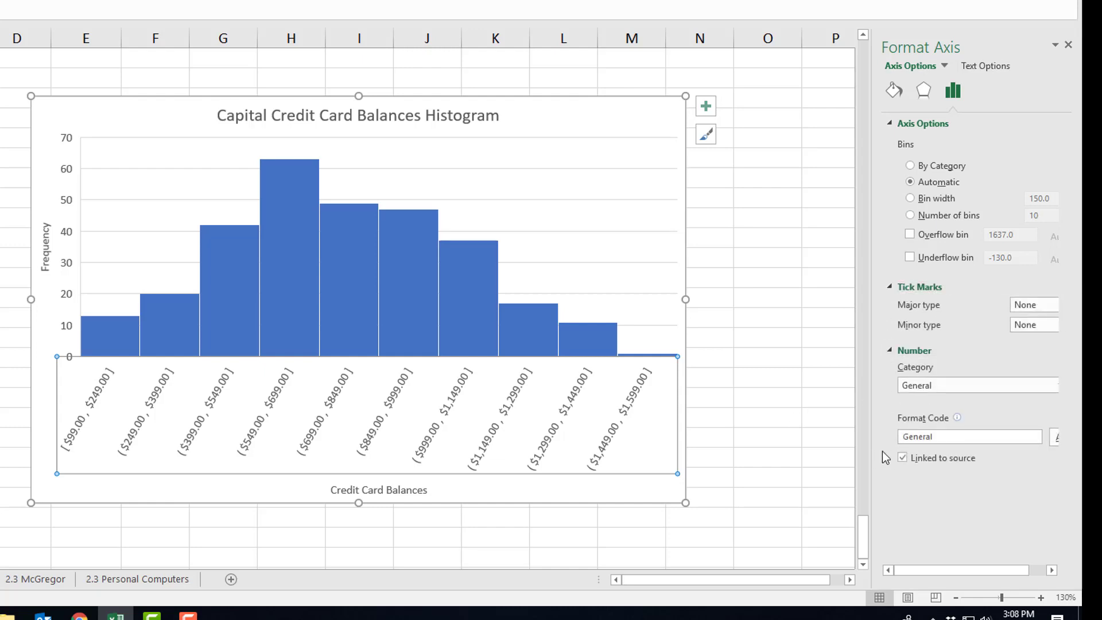
{"action": "left_click_drag", "start_coordinate": [873, 439], "coordinate": [777, 440]}
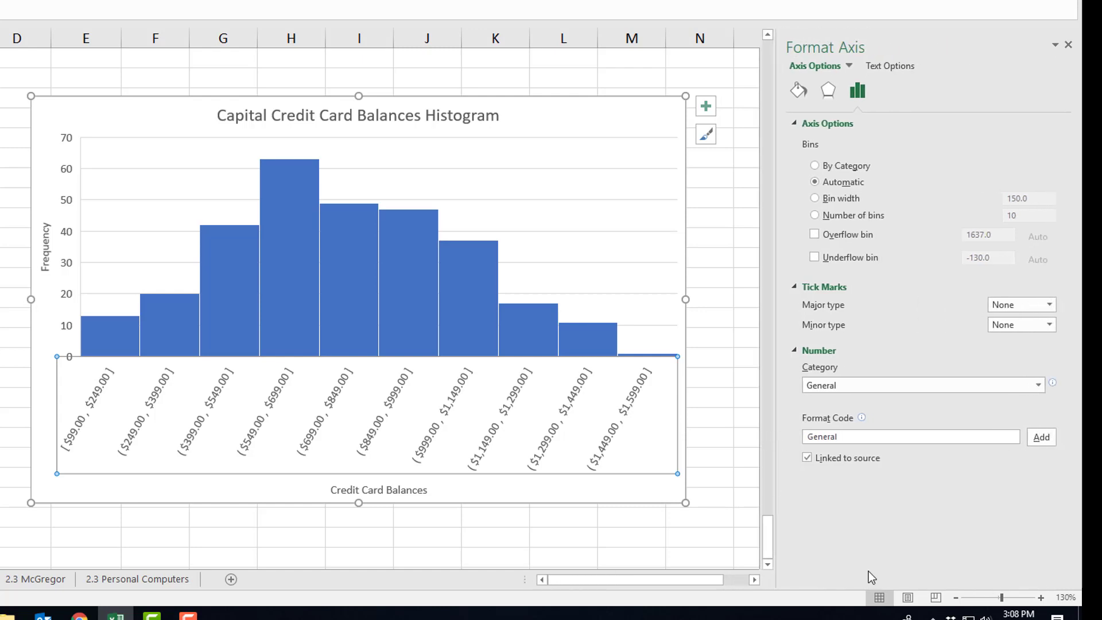
{"action": "left_click", "coordinate": [846, 390]}
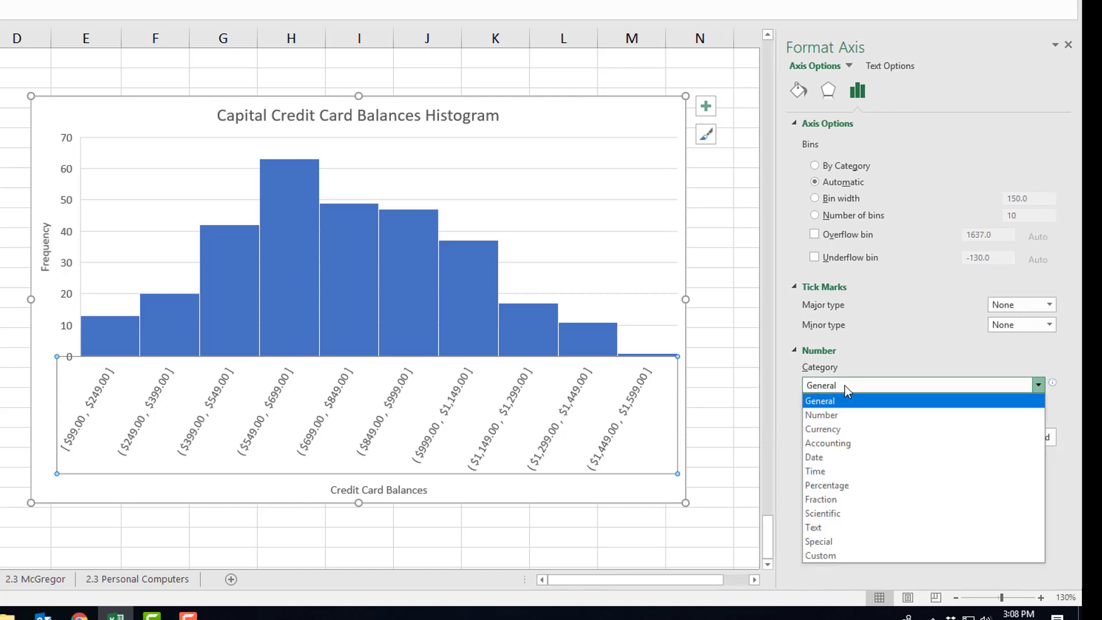
{"action": "left_click", "coordinate": [841, 429]}
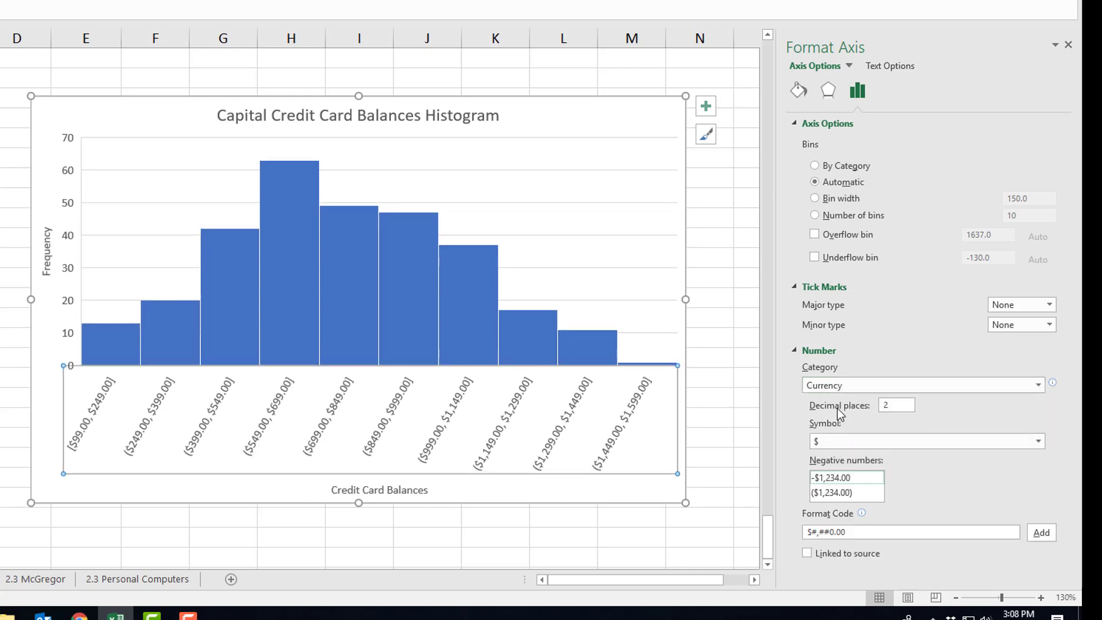
{"action": "left_click", "coordinate": [834, 405]}
{"action": "type", "text": "0"}
{"action": "key", "text": "Return"}
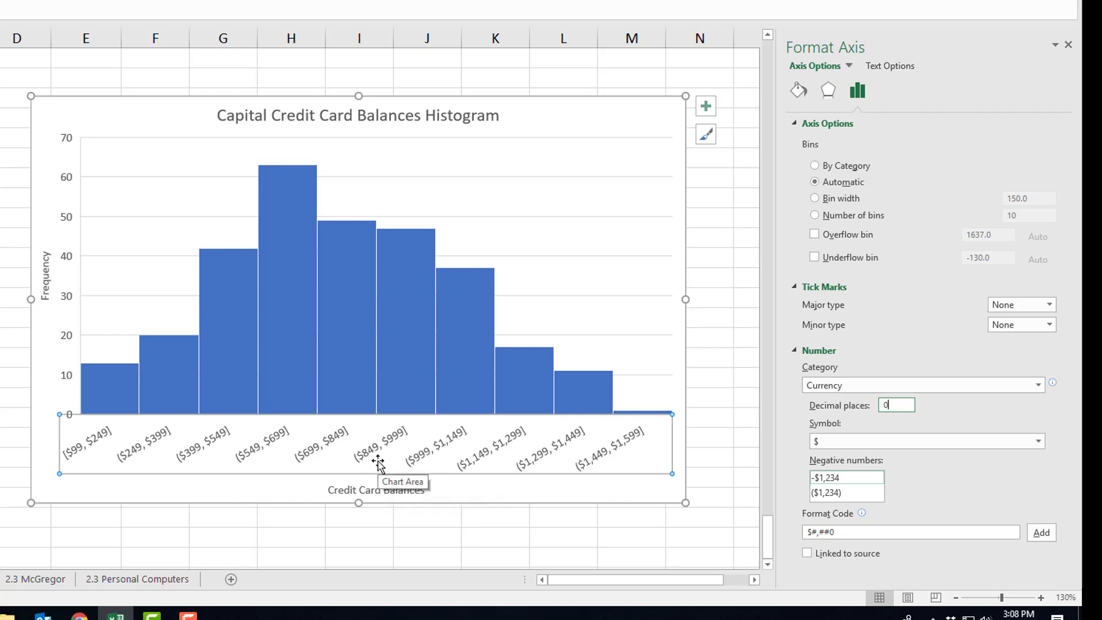
{"action": "left_click", "coordinate": [236, 518]}
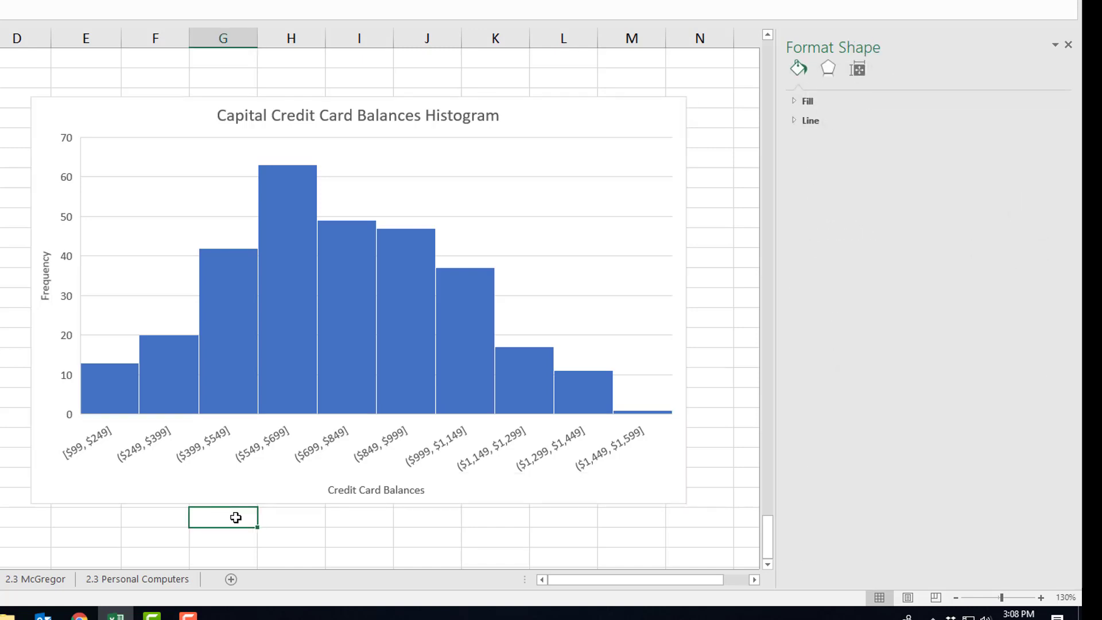